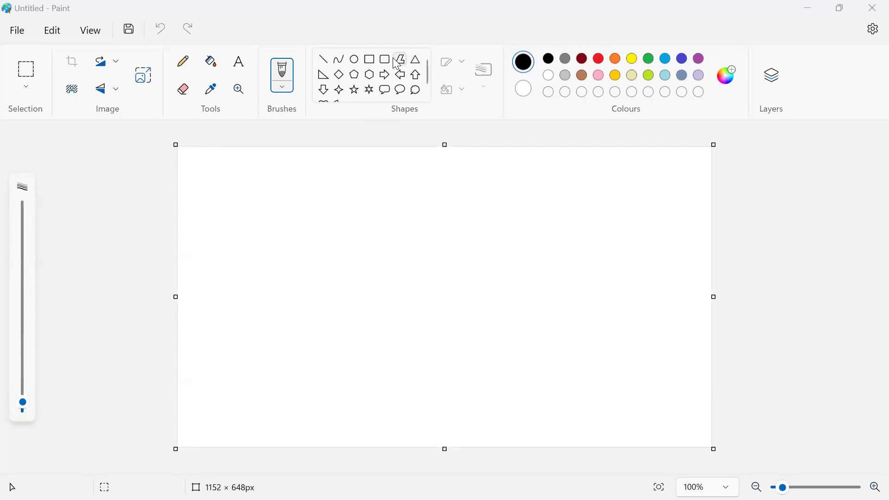
- Draw a column of five rounded rectangles, each about 330 × 75 px, down the left half of the canvas
left_click(384, 59)
mouse_move(233, 183)
left_mouse_down()
mouse_move(311, 216)
mouse_move(386, 219)
left_mouse_up()
left_click_drag(236, 242, 284, 269)
mouse_move(343, 284)
left_mouse_down()
mouse_move(387, 268)
mouse_move(387, 276)
left_mouse_up()
left_click_drag(238, 293, 389, 325)
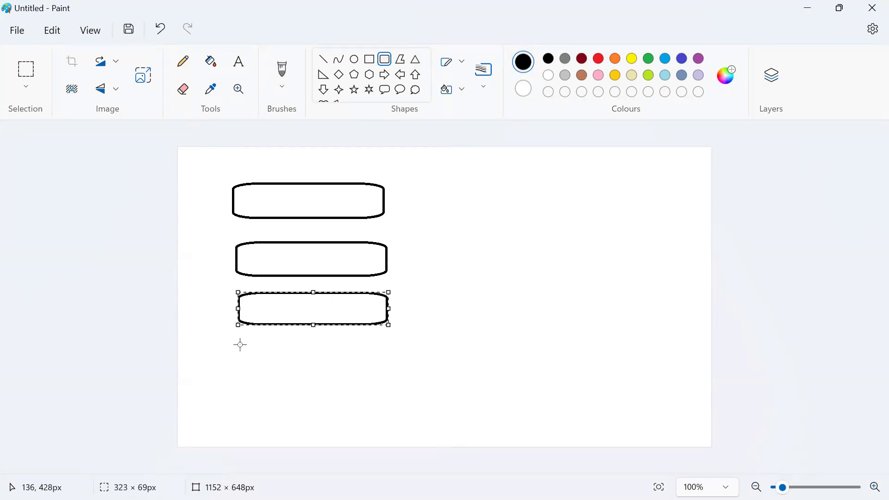
left_click_drag(238, 343, 257, 352)
left_click_drag(304, 368, 394, 376)
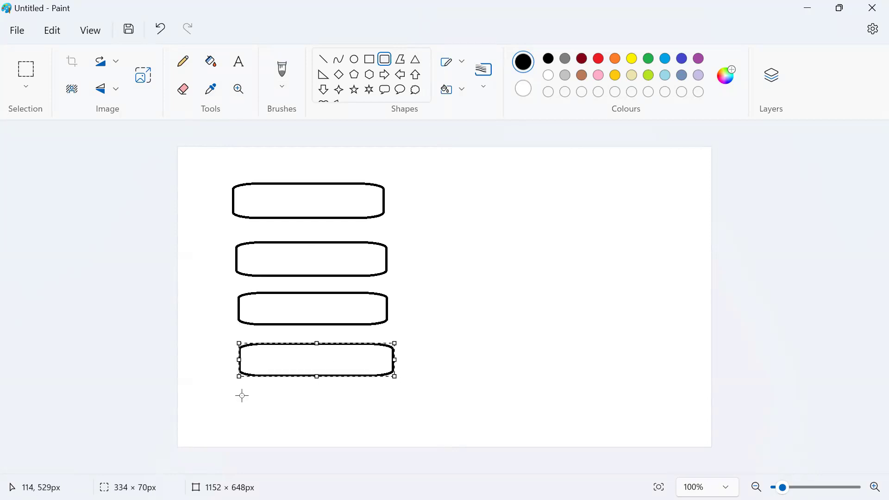
left_click_drag(238, 391, 391, 429)
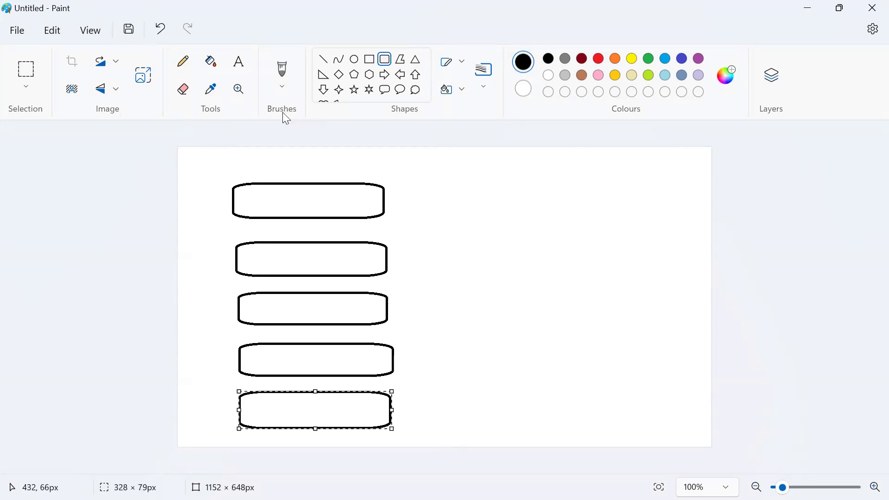
- Label the first two boxes of the left column "Land" and "Raw Material + Modify" with the Text tool
left_click(248, 65)
left_click_drag(253, 192, 359, 204)
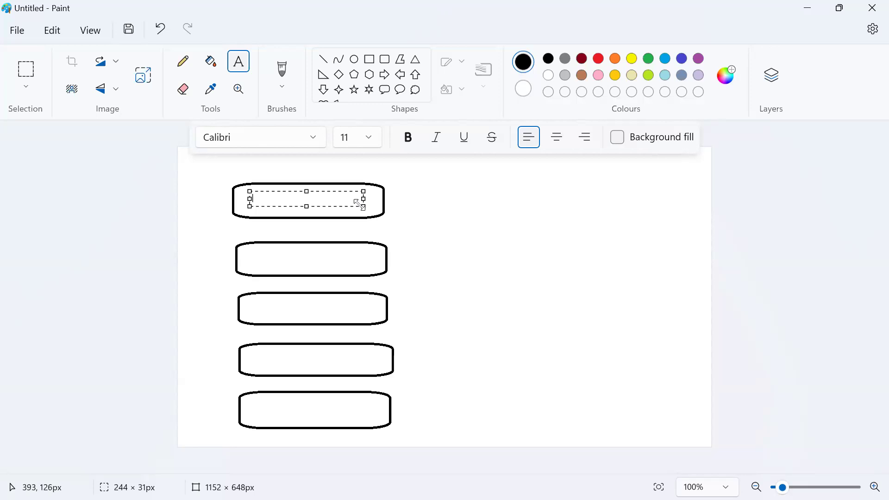
type("Land")
left_click_drag(251, 252, 370, 265)
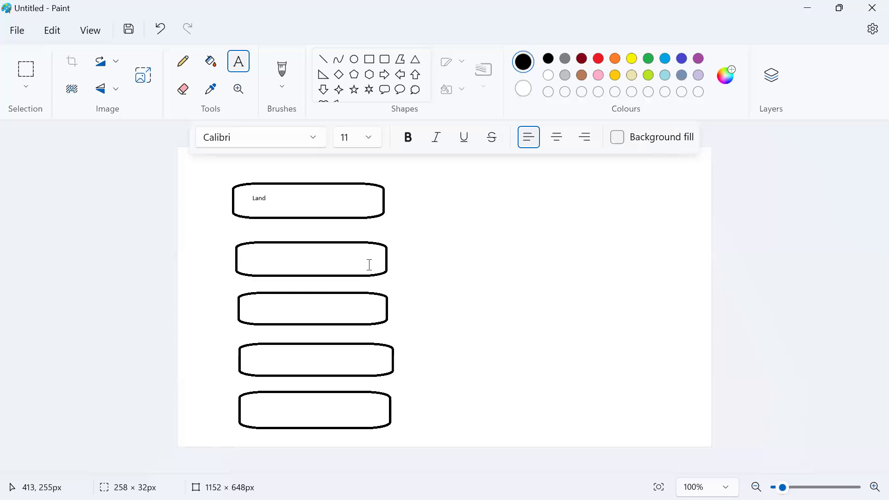
left_click_drag(246, 255, 306, 268)
left_click_drag(248, 254, 376, 267)
type("Raw Materi")
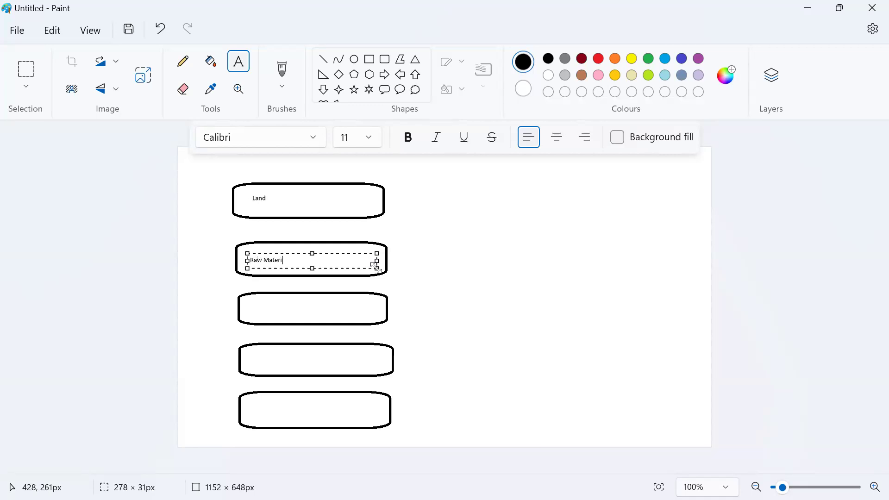
type("al + Modify")
- Add the text "Plan" inside the third box of the left column
left_click_drag(248, 302, 372, 317)
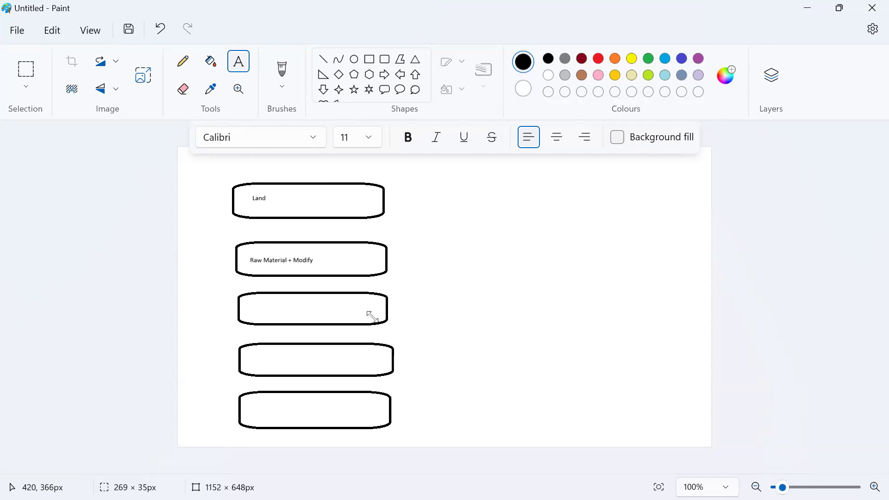
left_click_drag(255, 301, 331, 315)
left_click_drag(250, 302, 373, 318)
type("Plan")
- Add the text "Construction + Brain" inside the fourth box of the left column
left_click(254, 353)
left_click_drag(254, 351, 370, 367)
left_click_drag(250, 351, 316, 370)
left_click_drag(257, 350, 366, 366)
type("Con")
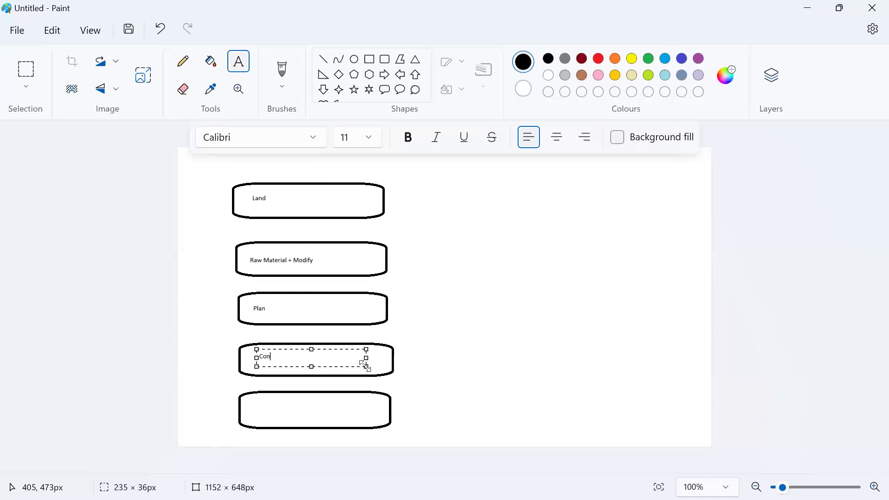
type("struction +")
type("Brain")
- Add the text "Sale/ Rent" inside the fifth box of the left column
left_click_drag(257, 397, 363, 419)
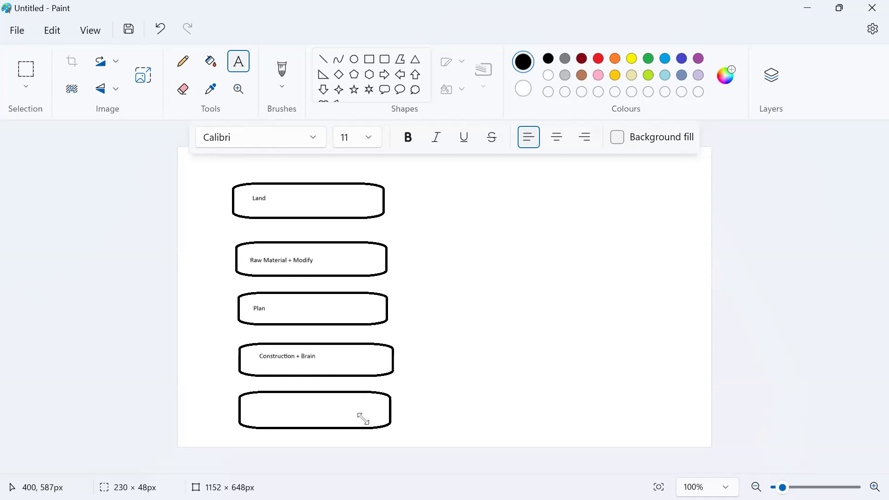
left_click_drag(256, 400, 360, 422)
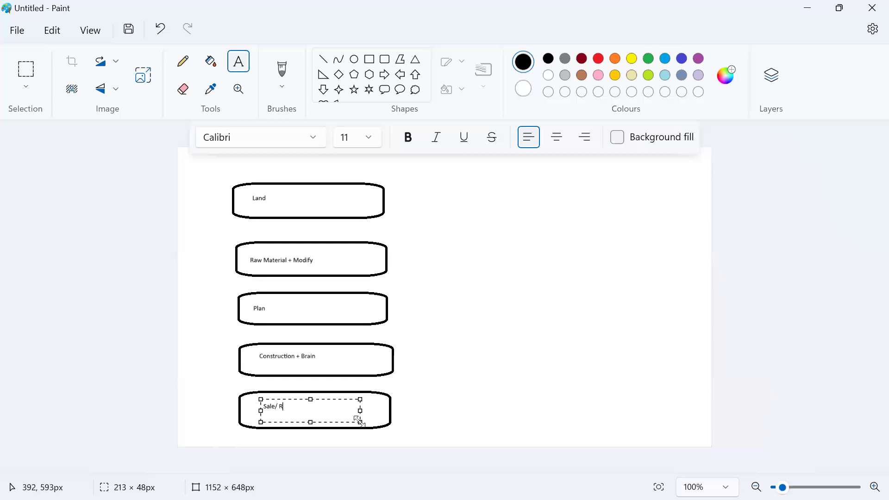
type("Sale/ Rent")
left_click(515, 344)
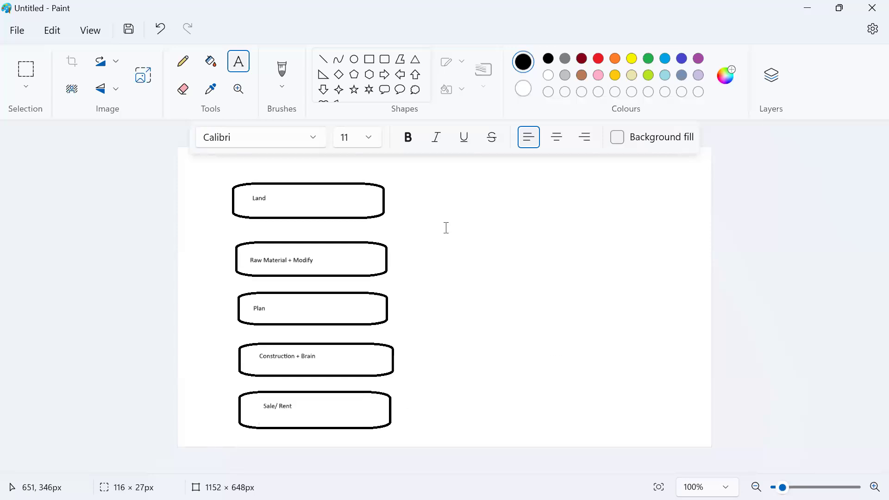
- Draw a second column of five rounded rectangles, each about 300 × 75 px, down the right half of the canvas
left_click(384, 59)
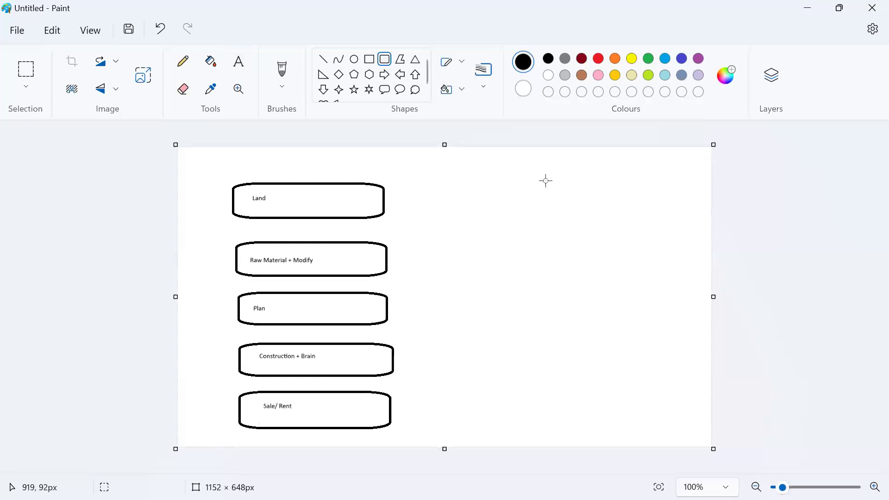
left_click_drag(505, 172, 647, 212)
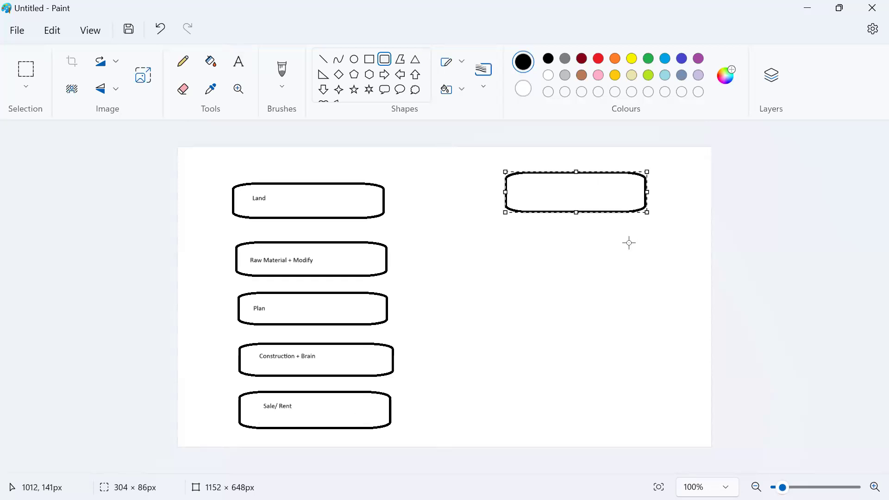
left_click_drag(511, 238, 648, 272)
left_click_drag(519, 300, 650, 336)
left_click(529, 353)
left_click_drag(552, 366, 648, 403)
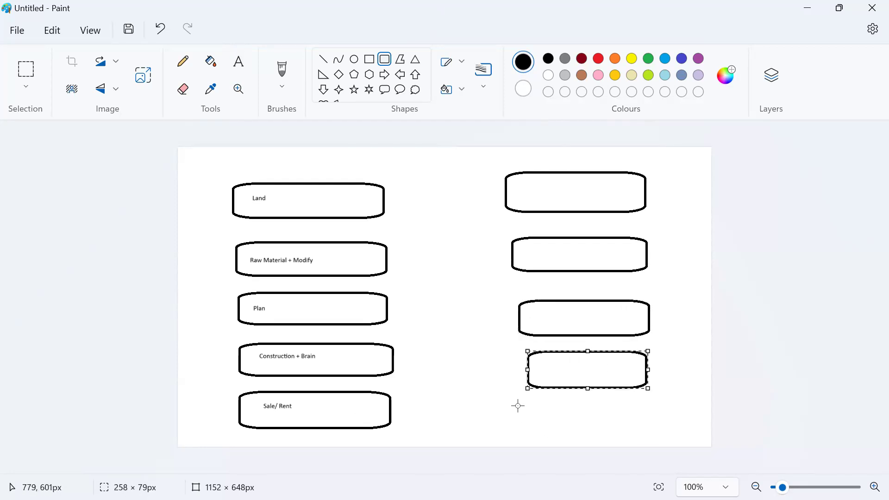
left_click_drag(545, 429, 653, 435)
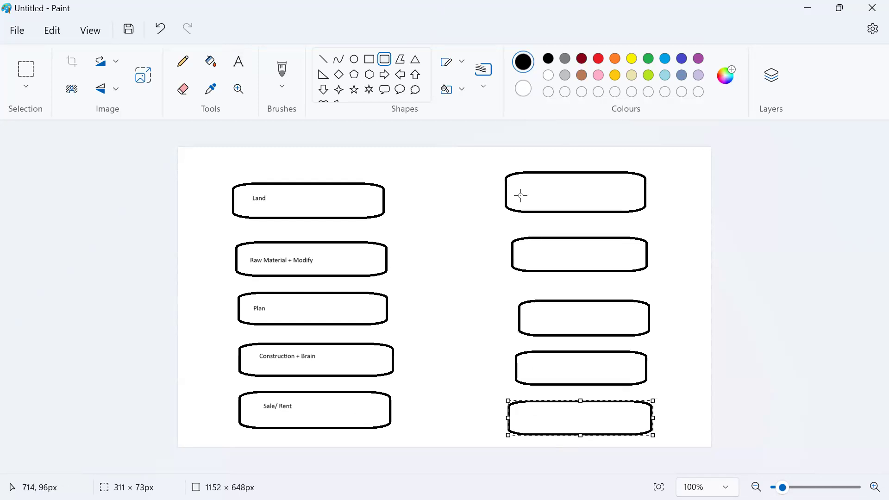
- Add the text "PBI Tool" inside the first box of the right column
left_click(239, 61)
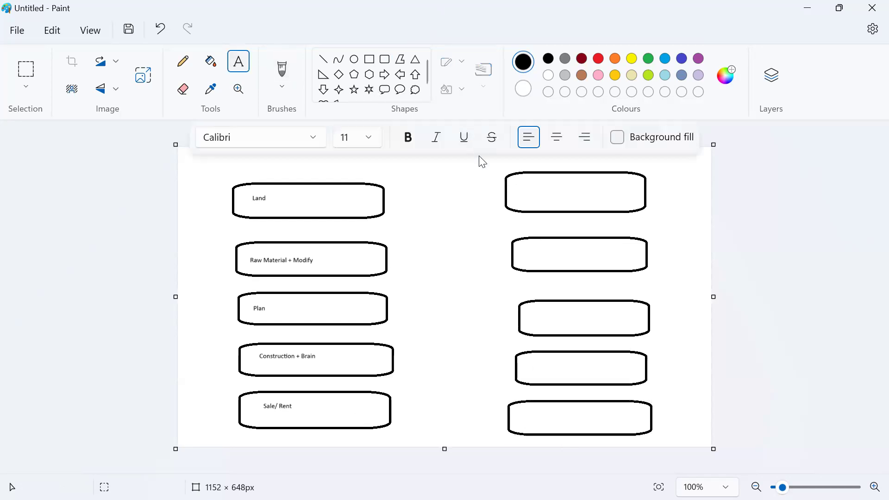
left_click_drag(518, 183, 624, 209)
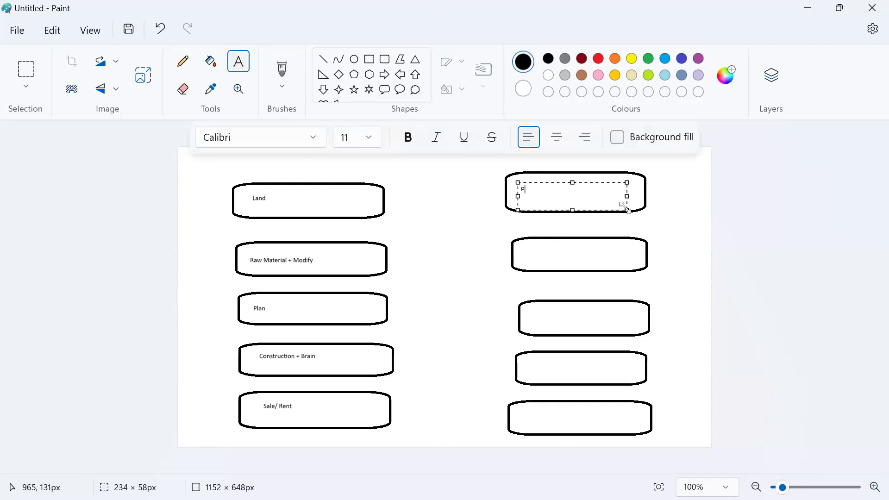
type("PBI Tool")
- Add the text "Raw Data + Transform" inside the second box of the right column
left_click(530, 248)
left_click_drag(559, 258, 629, 263)
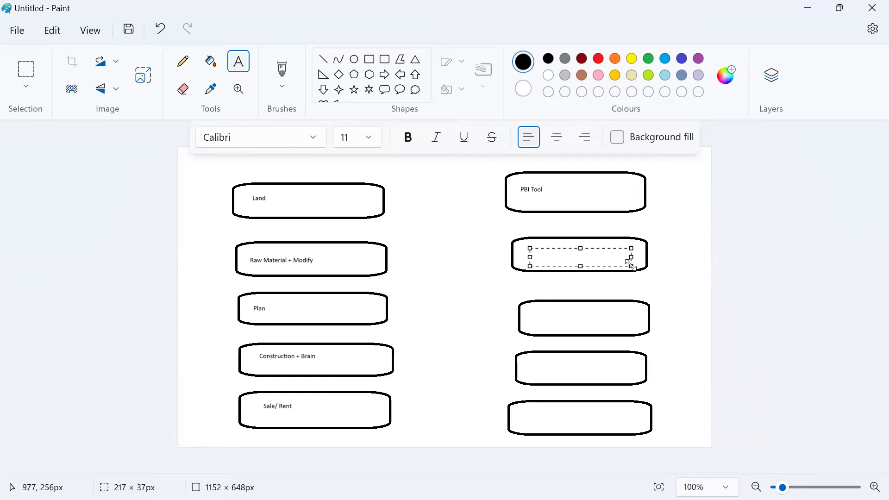
scroll(629, 263, "up", 1)
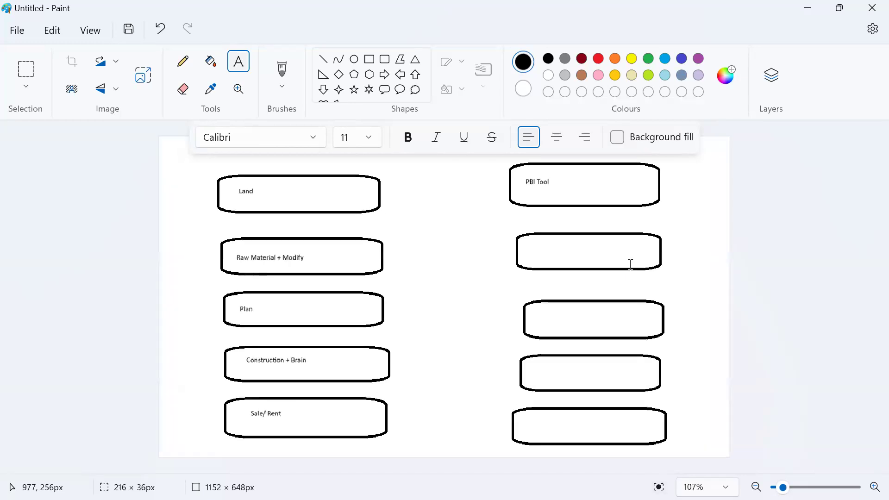
left_click_drag(534, 242, 638, 264)
type("Raw Dat")
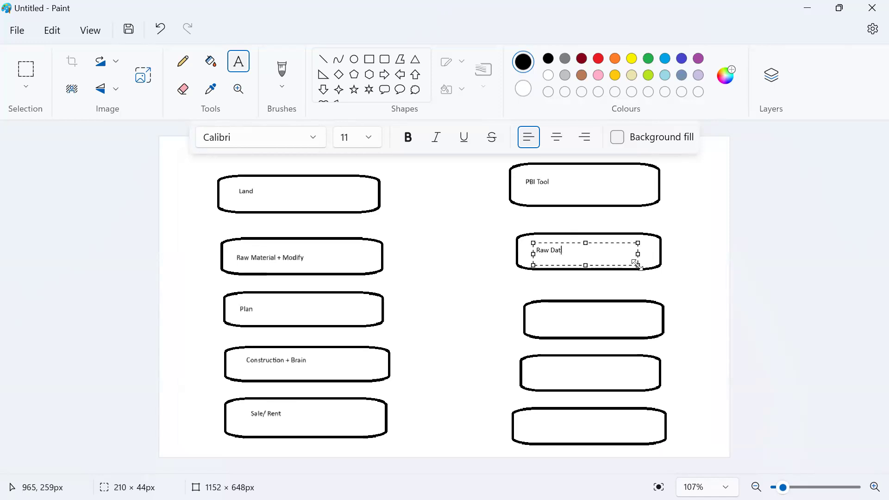
type("a + Transform")
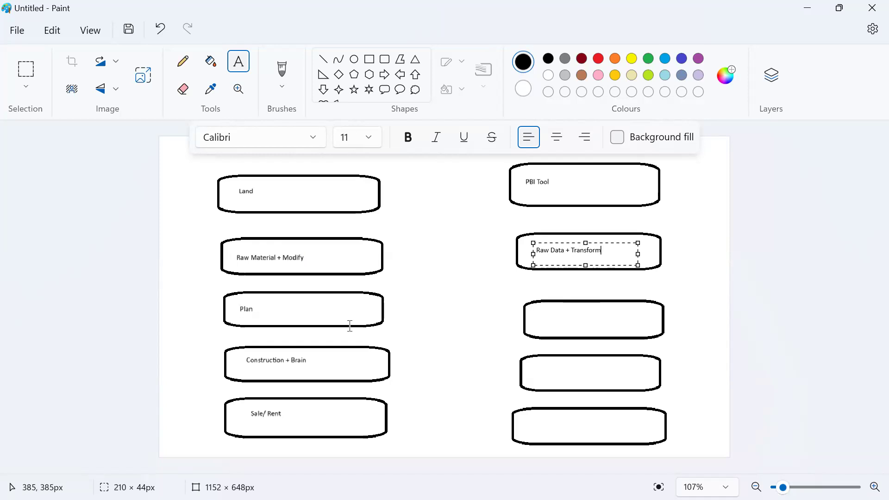
- Add the text "Data Modeling" inside the third box of the right column
left_click(540, 306)
left_click_drag(581, 323, 650, 332)
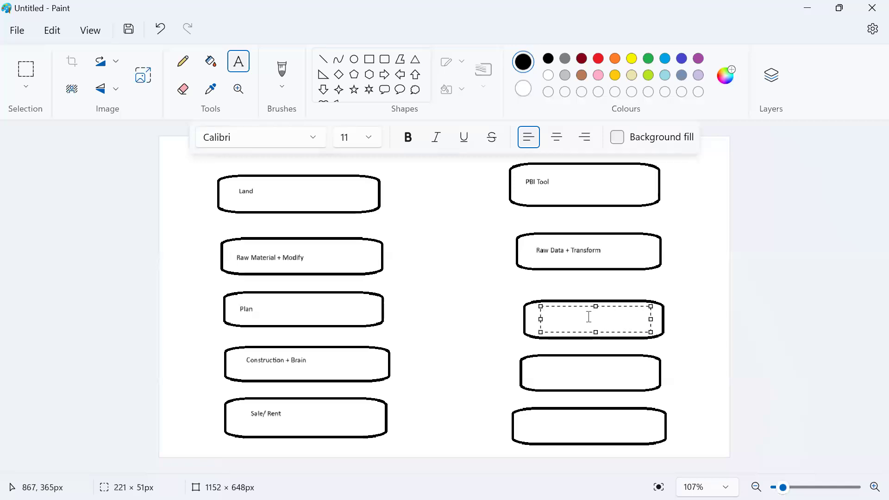
left_click(538, 309)
left_click_drag(538, 309, 643, 332)
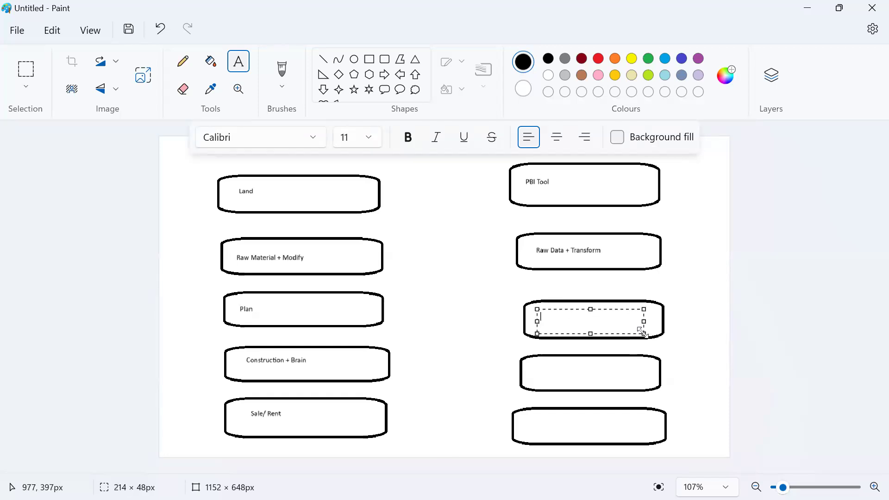
type("Data Modeling")
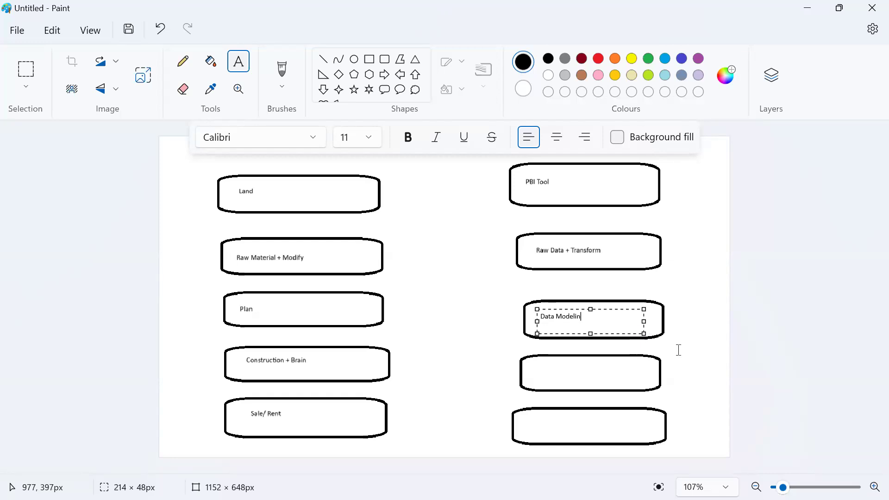
left_click(698, 353)
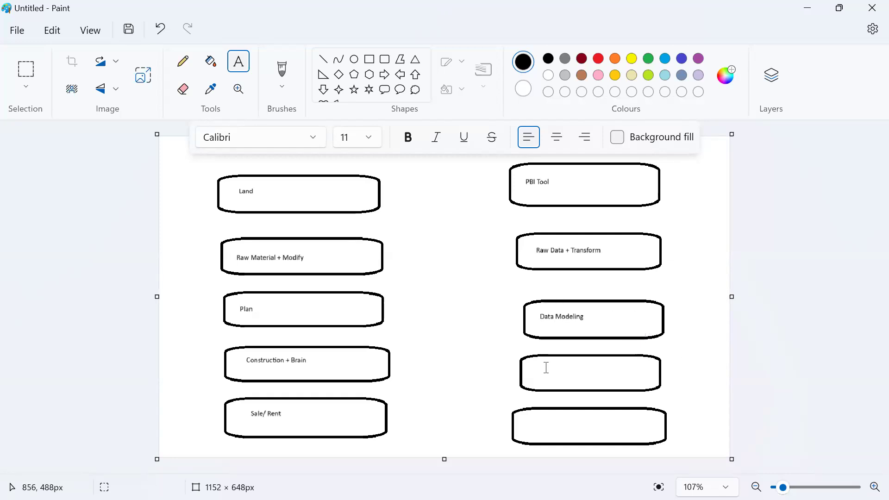
- Add the text "Build Reports + Dax" inside the fourth box of the right column
left_click_drag(538, 362, 645, 387)
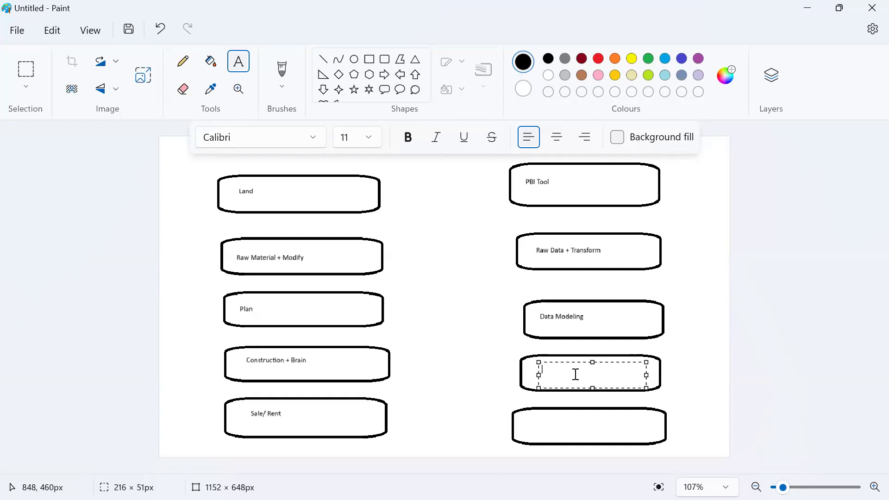
type("uild Reports")
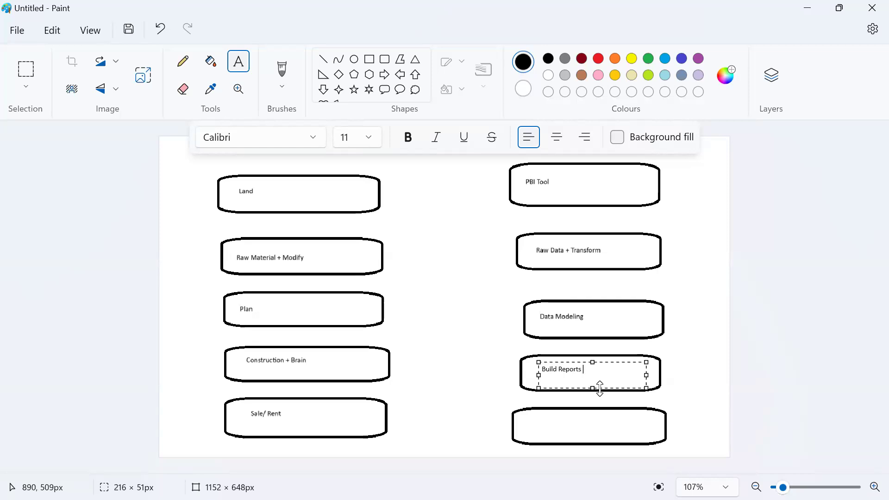
type("+ Dax")
- Add the text "Share" inside the fifth box of the right column
left_click_drag(529, 415, 641, 436)
left_click_drag(535, 418, 624, 436)
type("Sahre")
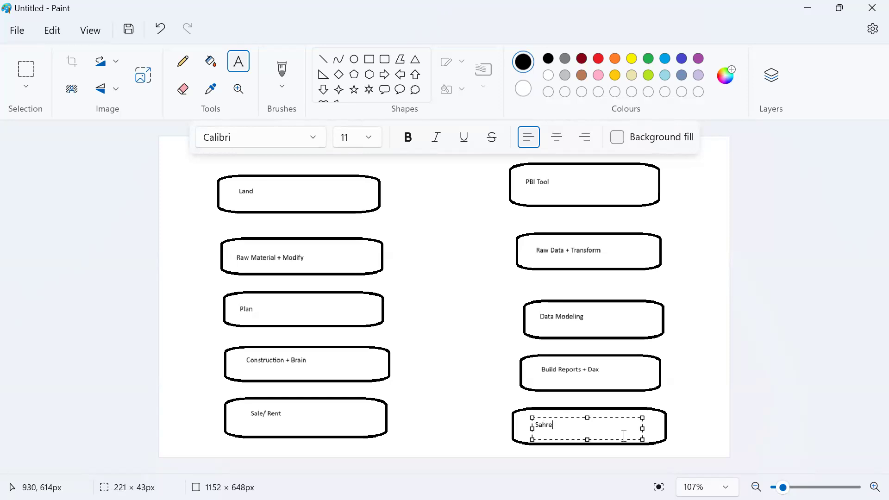
type("hare")
left_click(681, 365)
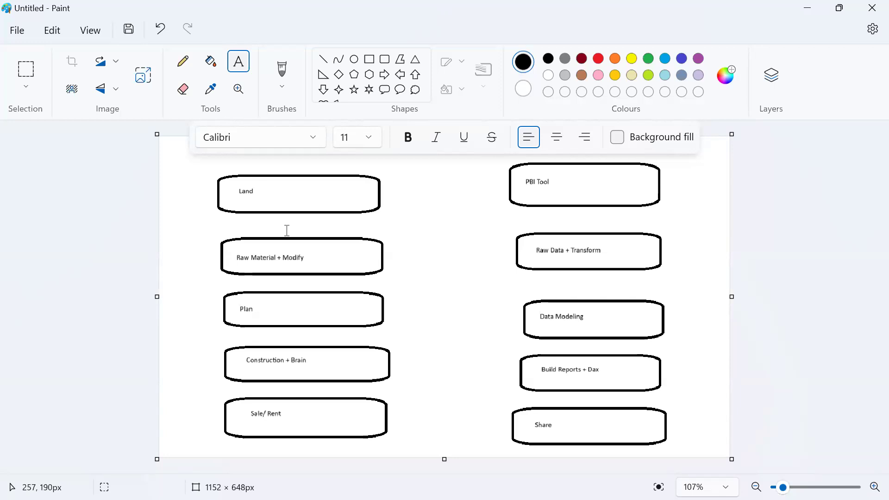
- Draw a slim rounded rectangle, about 355 × 38 px, between the "Raw Data + Transform" and "Data Modeling" boxes and label it "Tool Options"
left_click(385, 63)
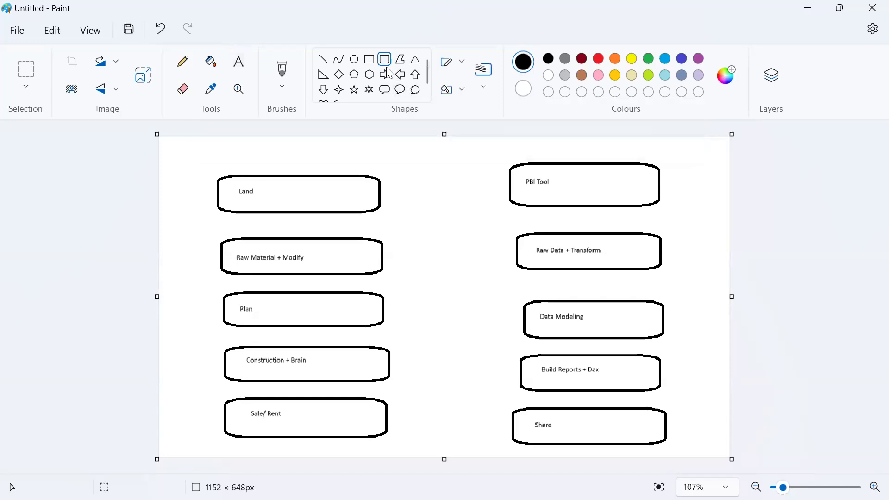
left_click_drag(517, 277, 689, 294)
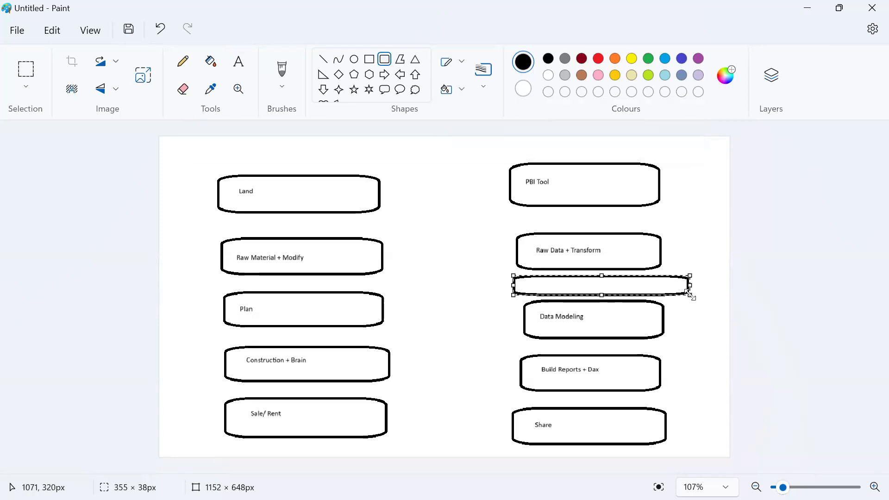
left_click(238, 62)
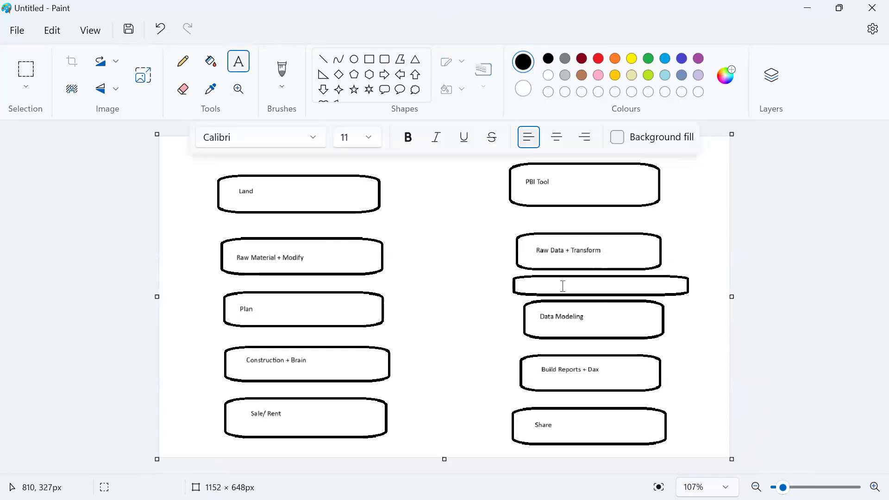
left_click_drag(554, 281, 647, 292)
type("Tool Option")
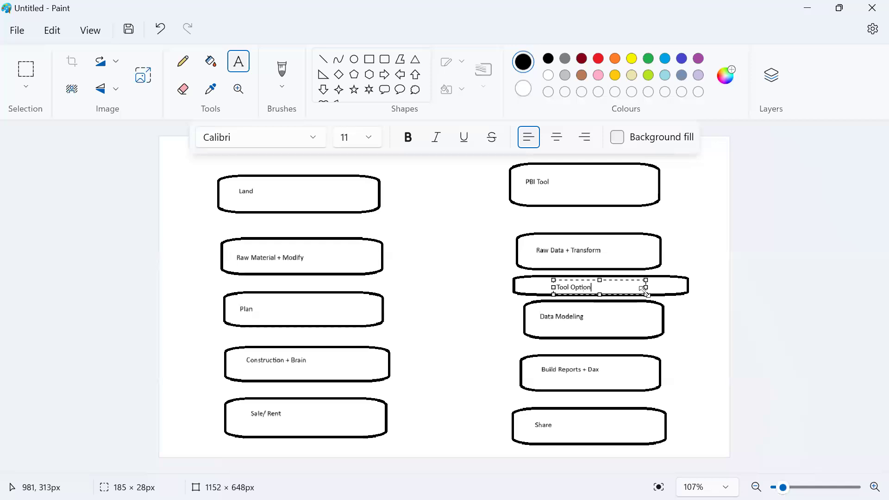
type("s")
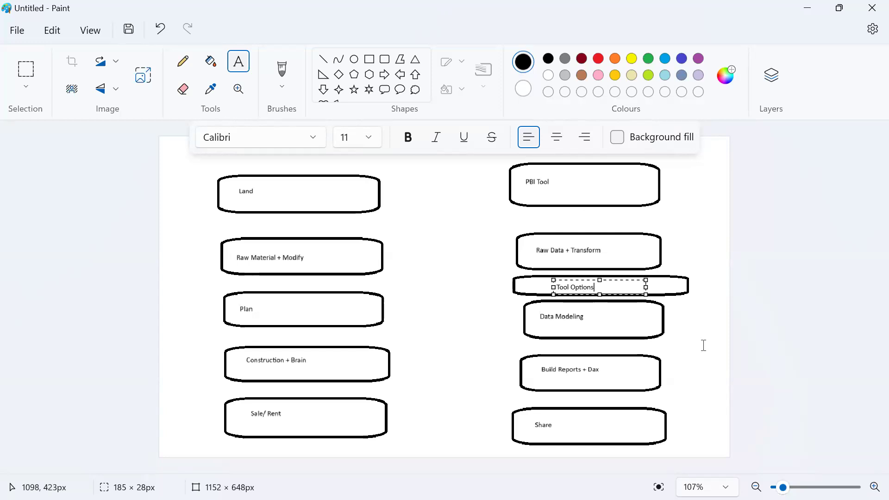
- Switch to the PowerPoint slide show with the Power BI Desktop slide
key("alt+Tab")
key("alt+Tab")
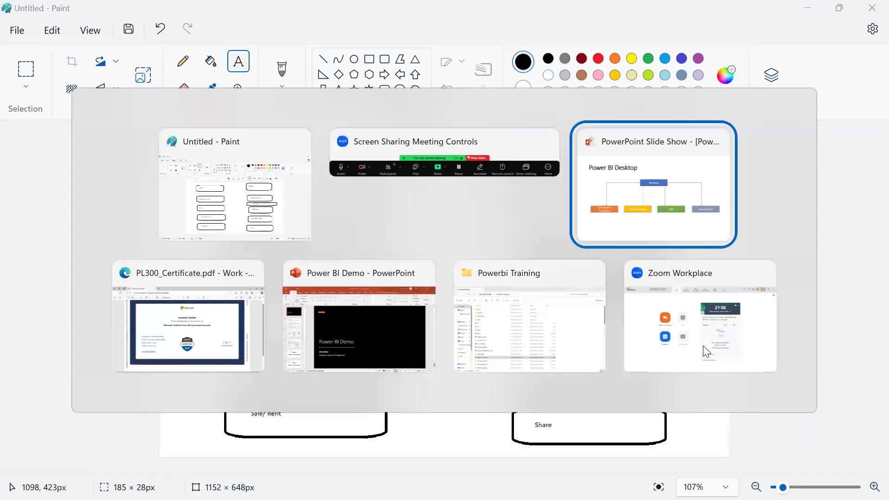